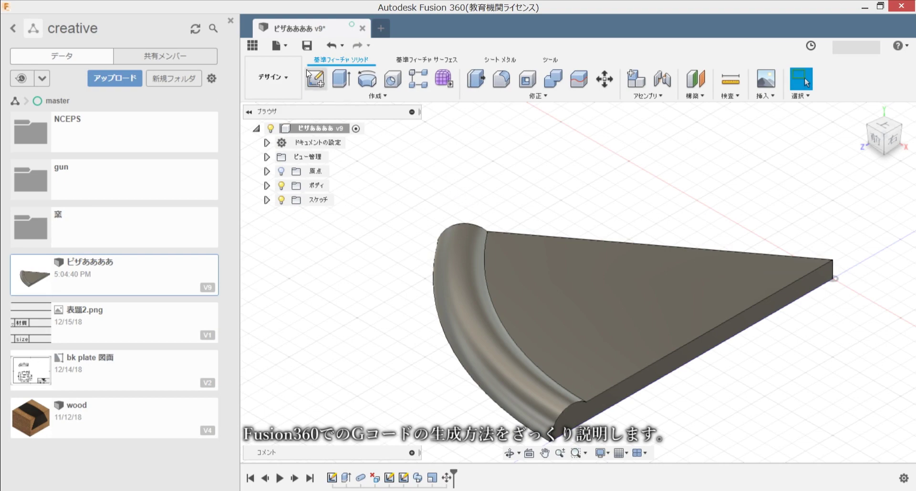
Switch the pizza-slice design to the 製造 (Manufacture) workspace.
{"action": "left_click", "coordinate": [280, 67]}
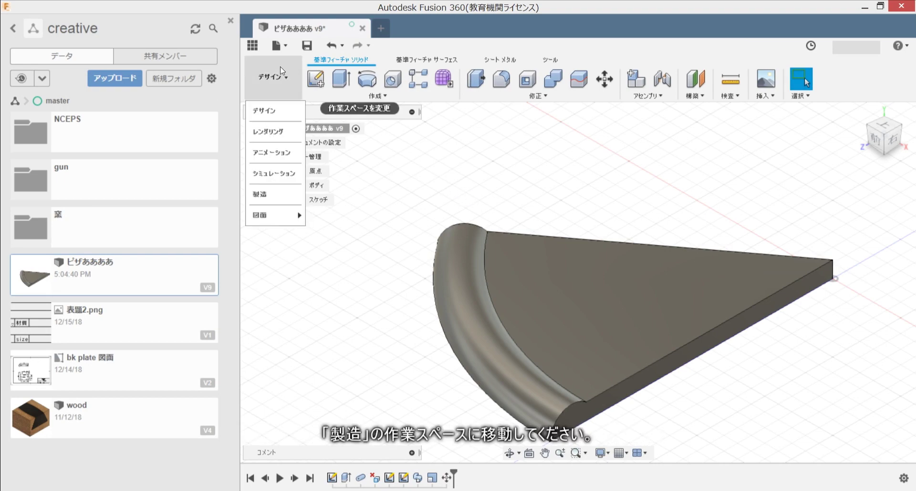
{"action": "left_click", "coordinate": [279, 203]}
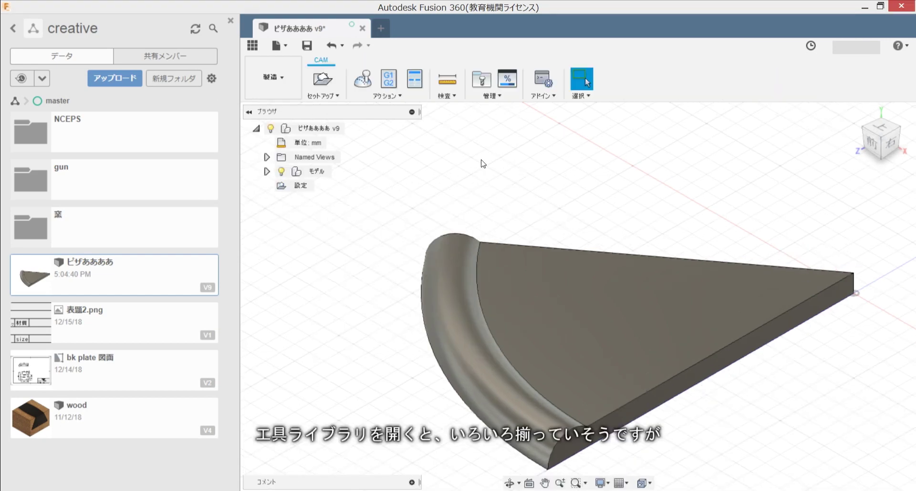
Open the CAM tool library and the タイプ list for the new 10 mm ball end mill.
{"action": "left_click", "coordinate": [487, 86]}
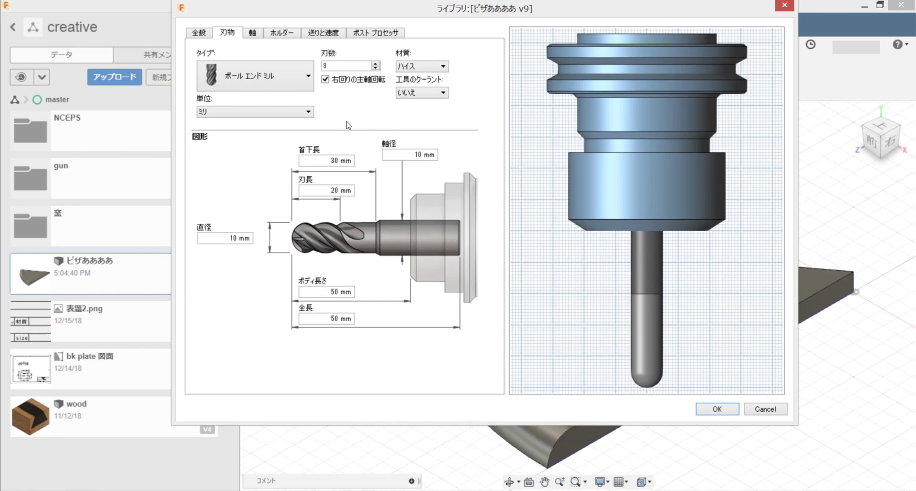
{"action": "left_click", "coordinate": [298, 85]}
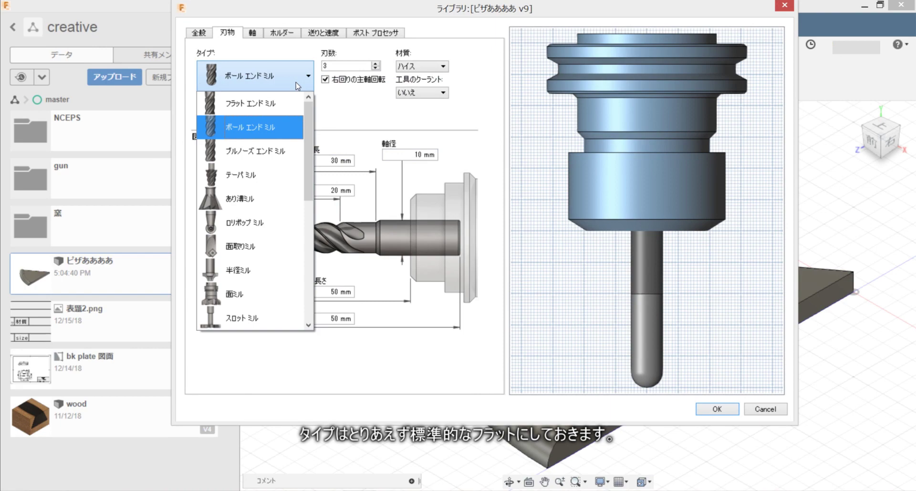
Make the tool a flat end mill with 8 mm shaft and 8 mm cutting diameter.
{"action": "left_click", "coordinate": [283, 105]}
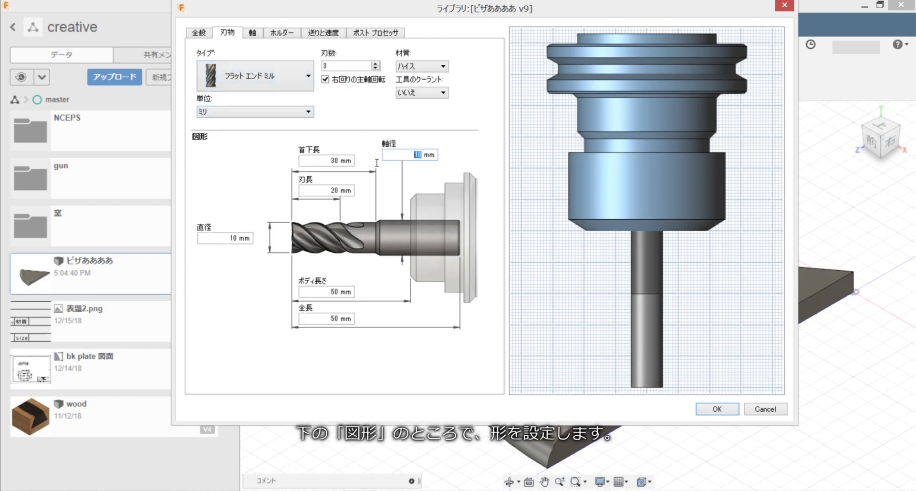
{"action": "type", "text": "8"}
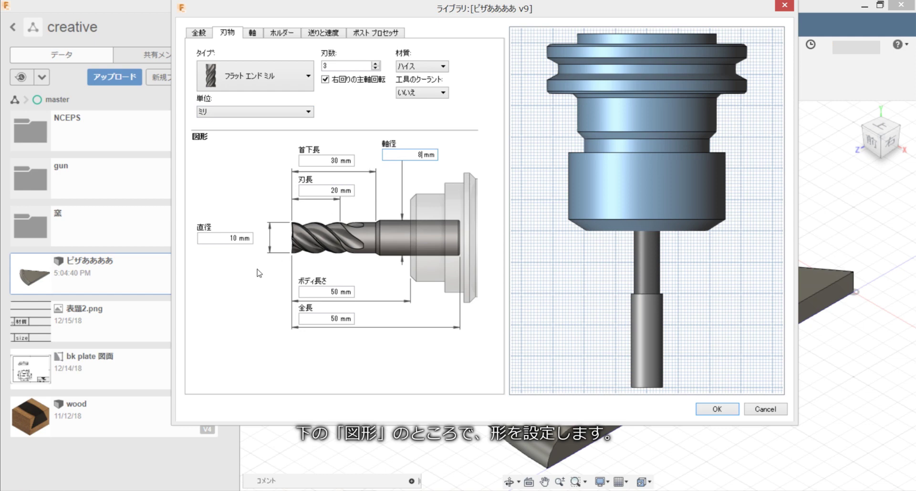
{"action": "double_click", "coordinate": [240, 238]}
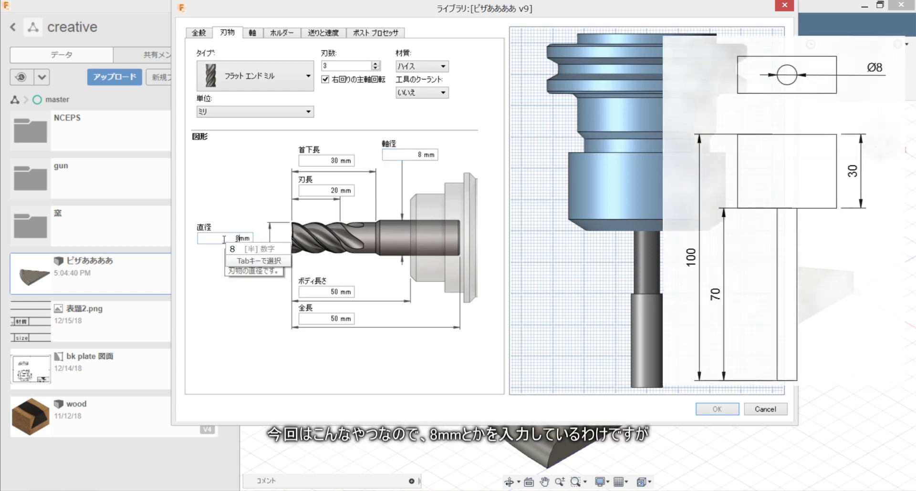
{"action": "type", "text": "8mm"}
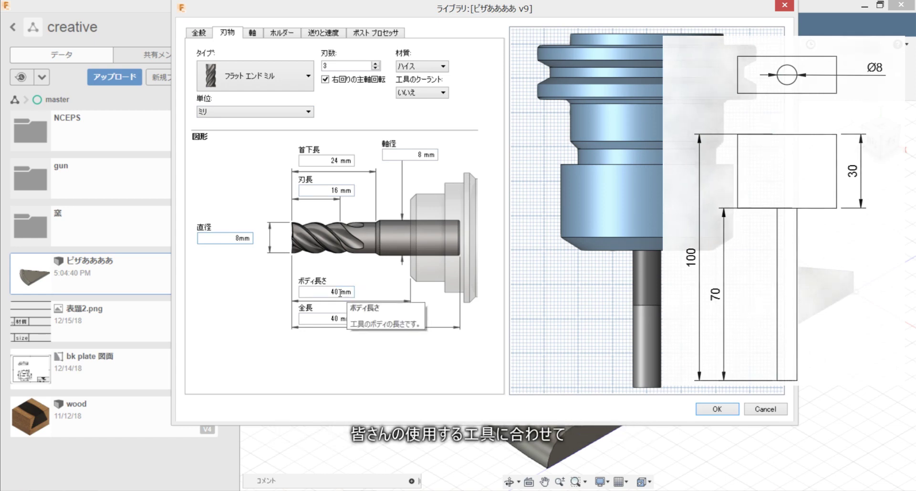
Set the tool's body length to 70 mm and overall length to 80 mm.
{"action": "left_click", "coordinate": [308, 293]}
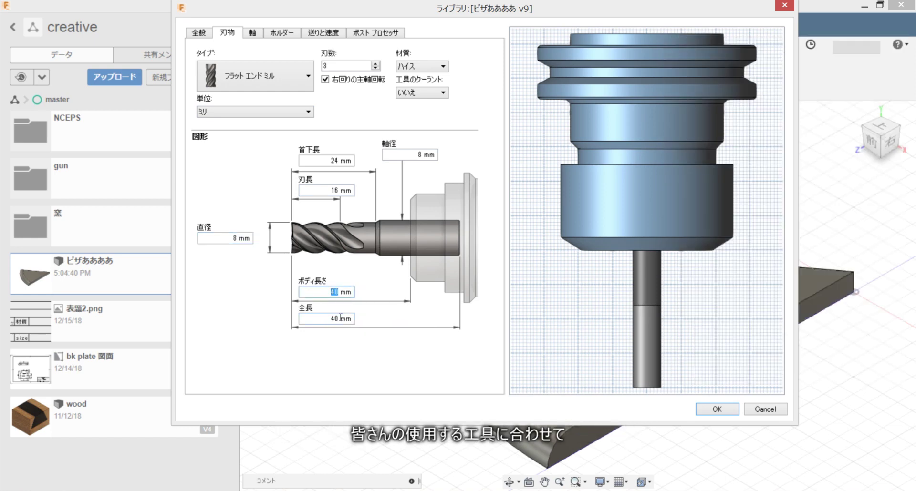
{"action": "type", "text": "70"}
{"action": "key", "text": "Return"}
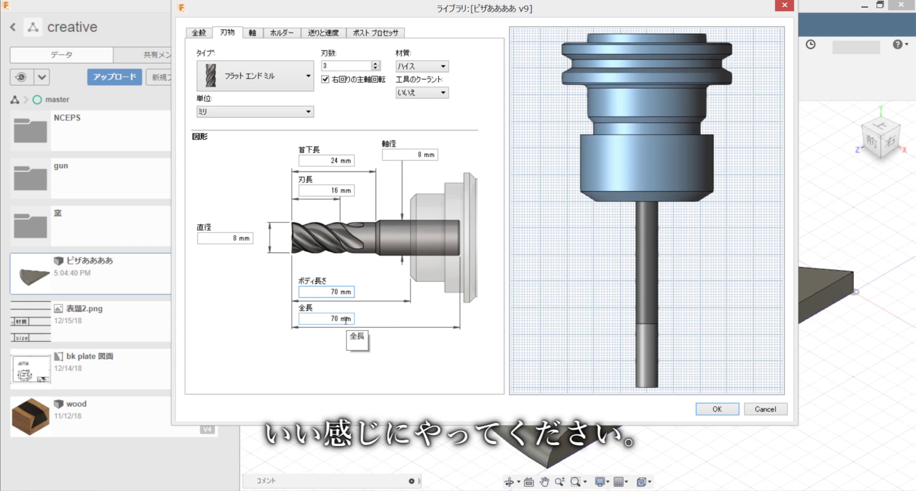
{"action": "left_click_drag", "start_coordinate": [338, 320], "coordinate": [302, 320]}
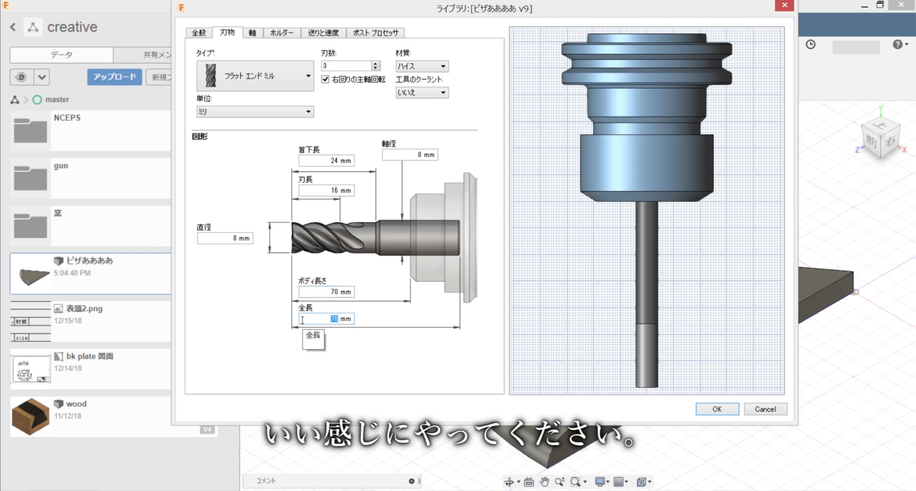
{"action": "type", "text": "80"}
{"action": "key", "text": "Return"}
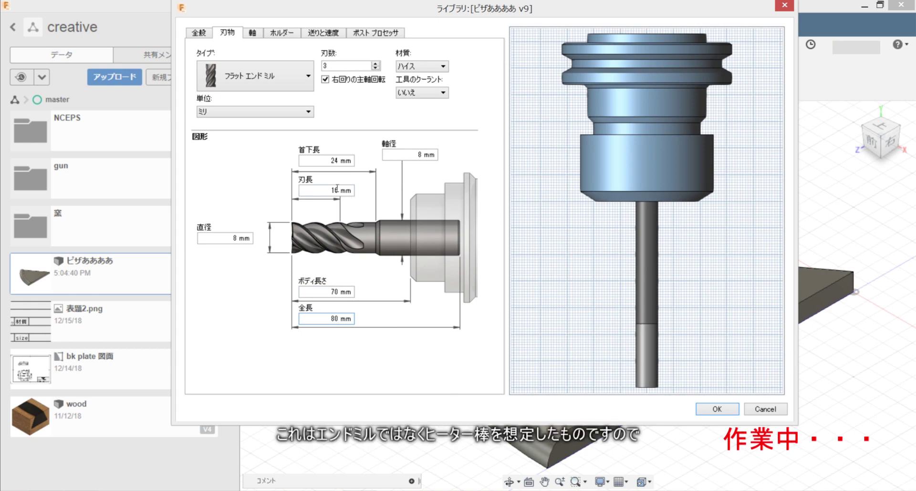
Set the flute length to 20 mm and length below holder to 60 mm.
{"action": "left_click_drag", "start_coordinate": [339, 190], "coordinate": [304, 195]}
{"action": "type", "text": "20."}
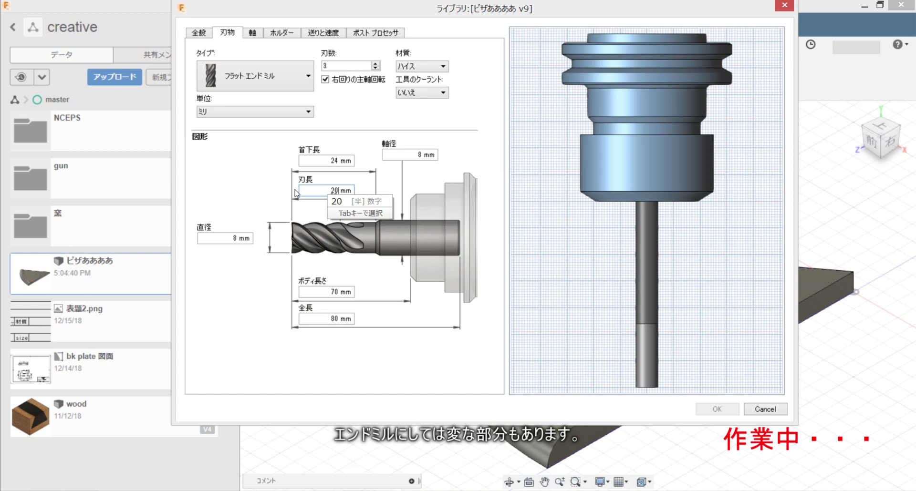
{"action": "key", "text": "Return"}
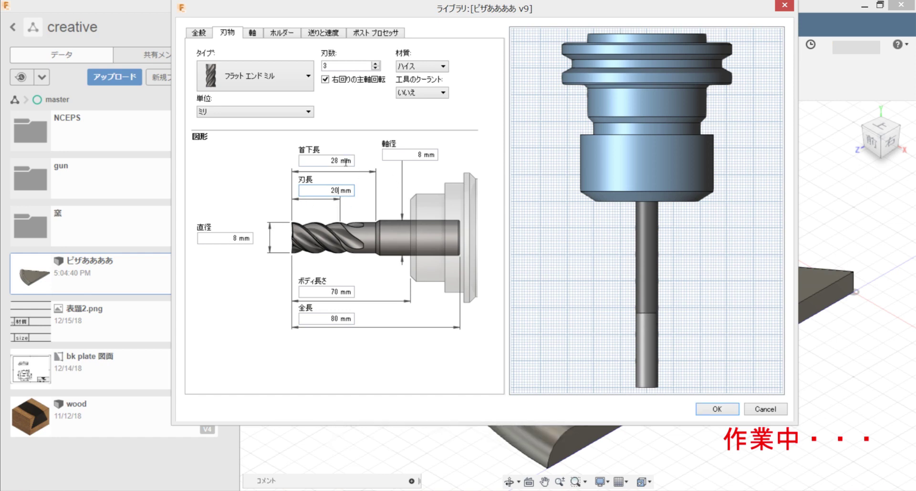
{"action": "double_click", "coordinate": [341, 161]}
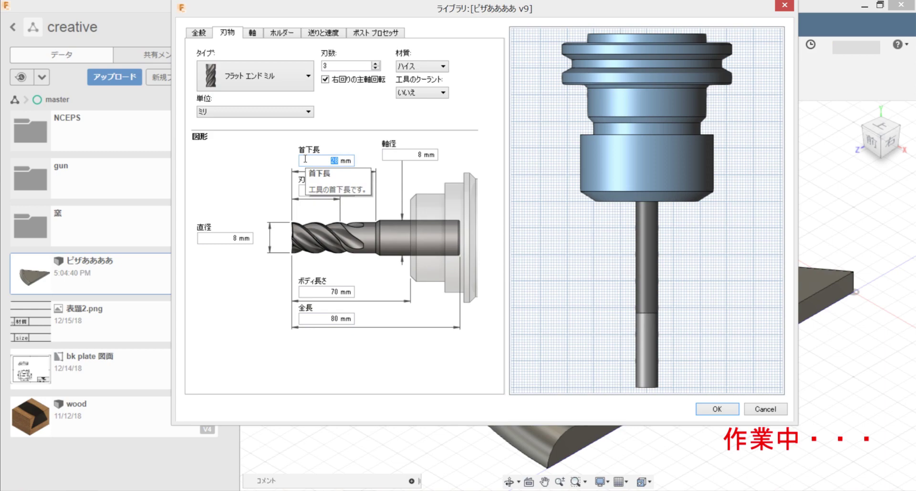
{"action": "type", "text": "6"}
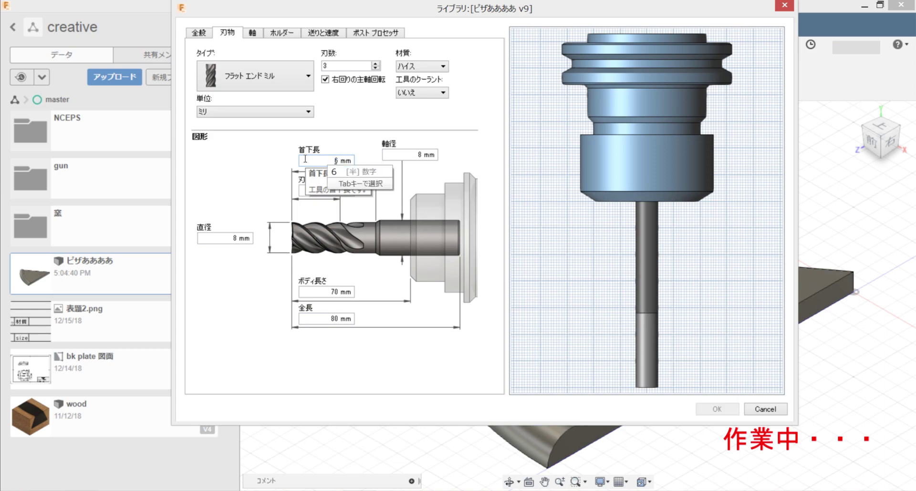
{"action": "type", "text": "0"}
{"action": "key", "text": "Return"}
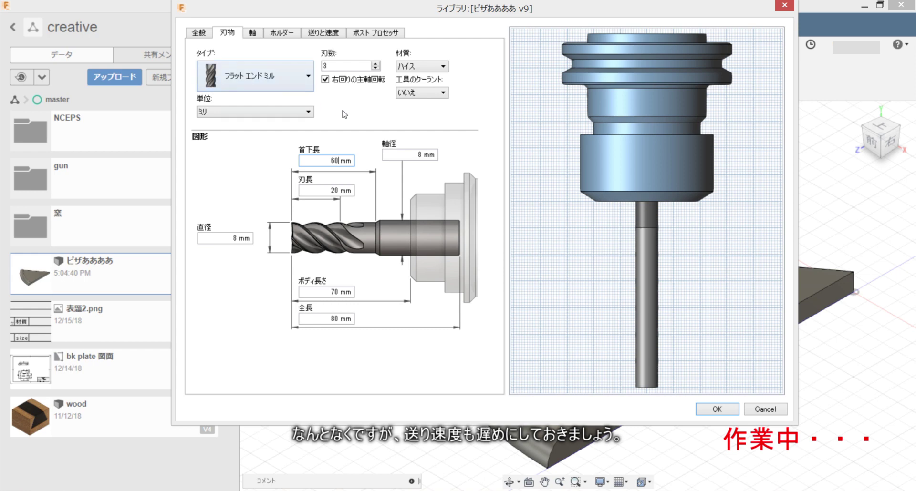
Set the 送りと速度 cutting feed to 300 mm/min, making ramp and plunge feeds 100 mm/min.
{"action": "left_click", "coordinate": [327, 33]}
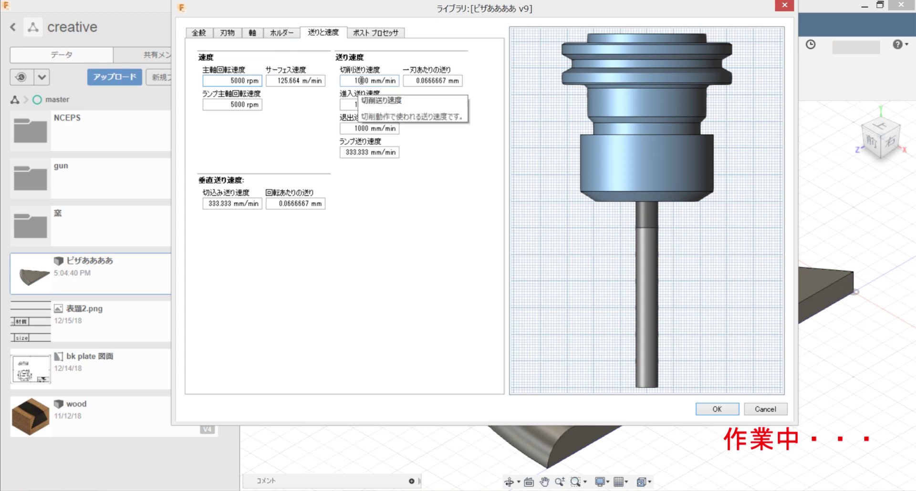
{"action": "left_click_drag", "start_coordinate": [361, 81], "coordinate": [341, 82]}
{"action": "type", "text": "3"}
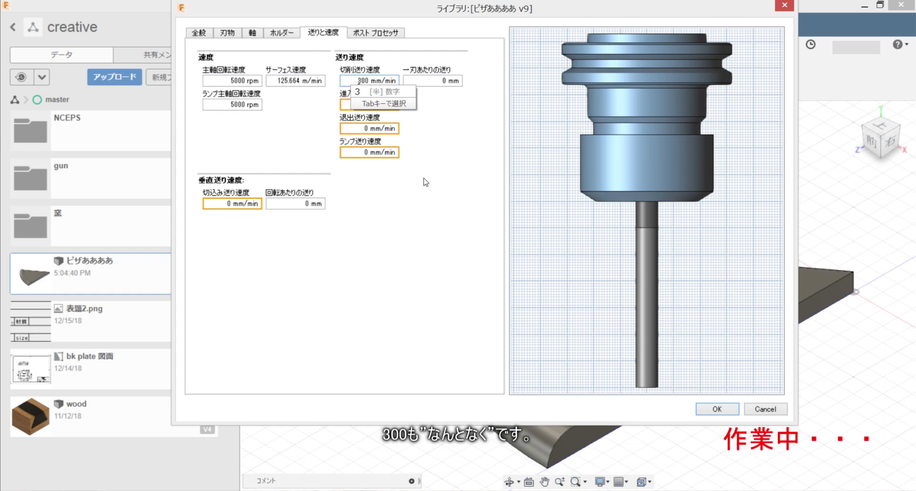
{"action": "key", "text": "Return"}
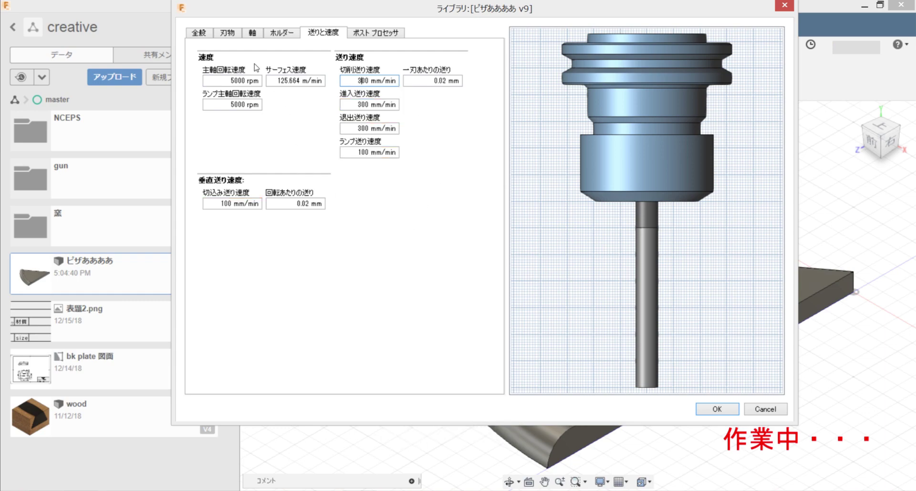
{"action": "left_click", "coordinate": [206, 33]}
Start entering the description 'for NCEPS' in the 全般 tab's 詳細 field.
{"action": "left_click", "coordinate": [217, 77]}
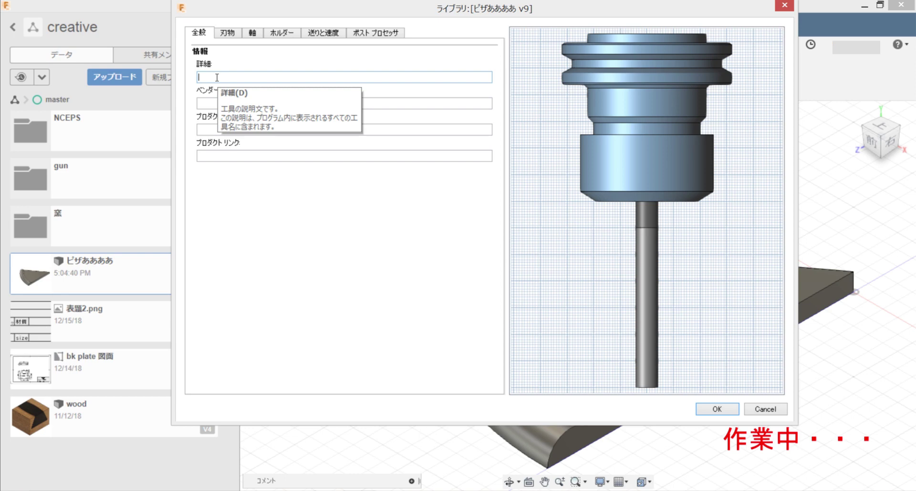
{"action": "type", "text": "F"}
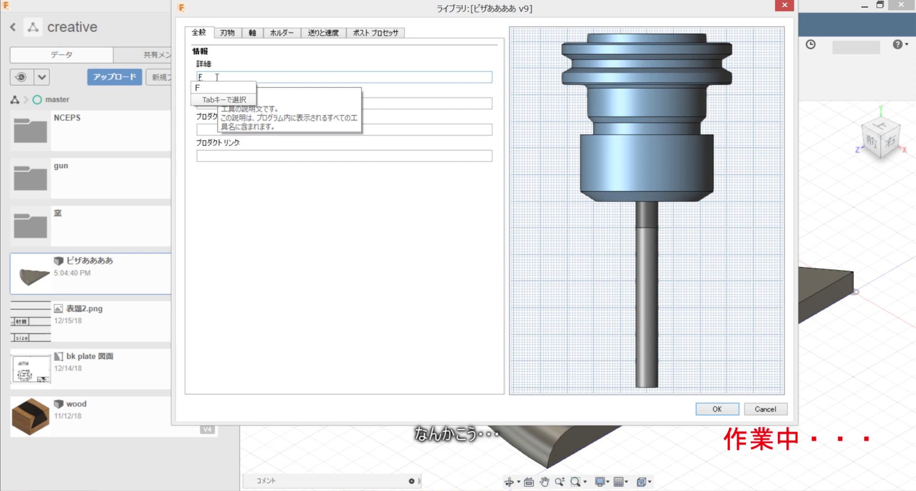
{"action": "key", "text": "BackSpace"}
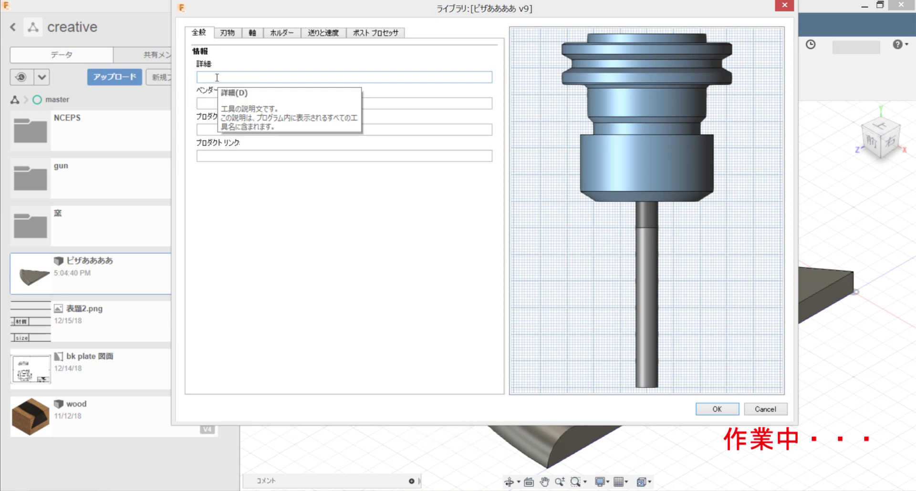
{"action": "type", "text": "fo"}
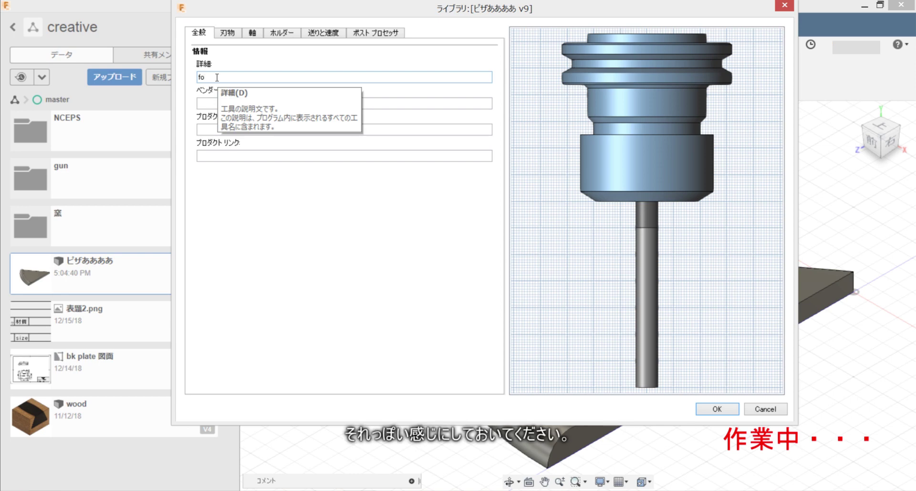
{"action": "type", "text": "r "}
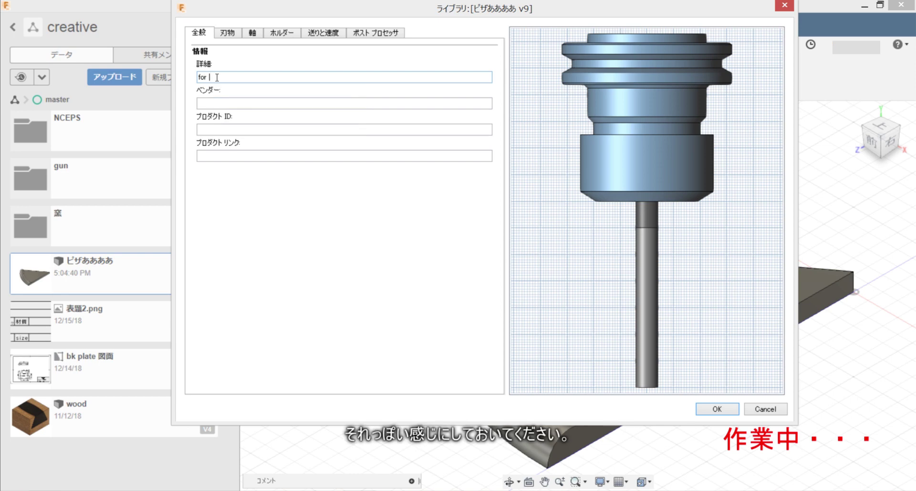
{"action": "type", "text": "NCEPS"}
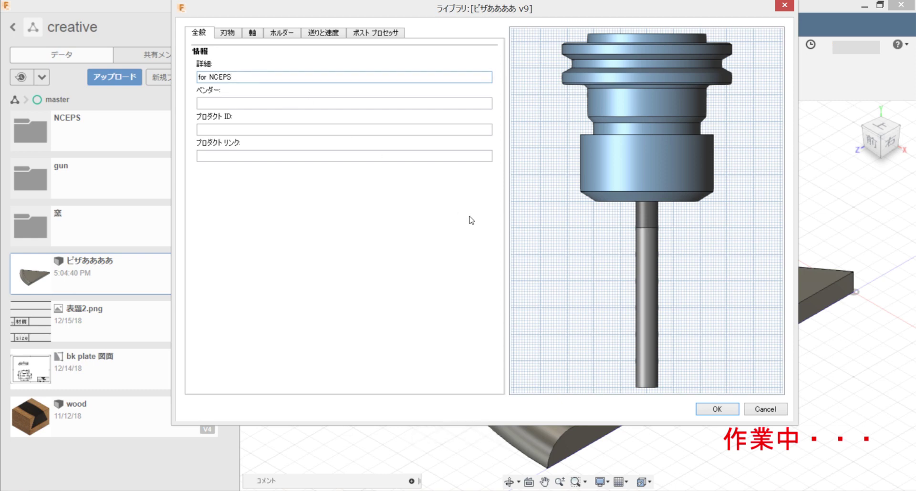
Save the tool and select 7 - Ø8 mm - flat (for NCEPS) in the library.
{"action": "left_click", "coordinate": [227, 34]}
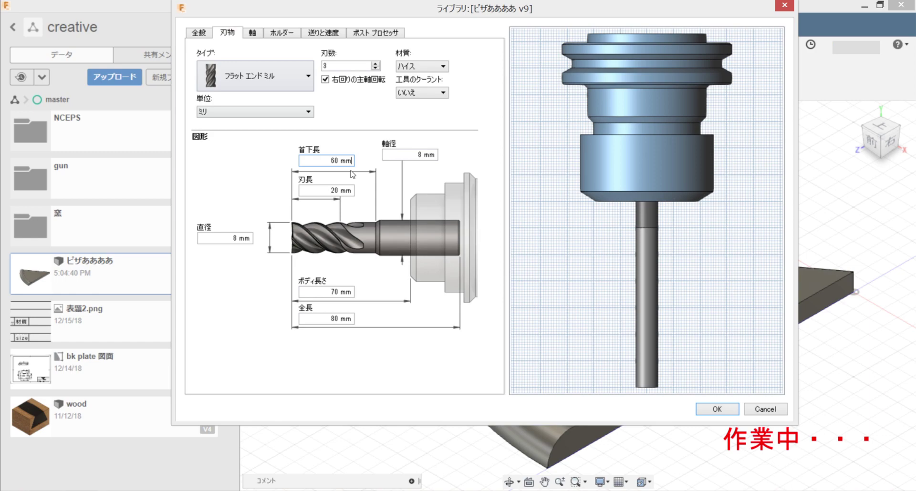
{"action": "left_click", "coordinate": [739, 416]}
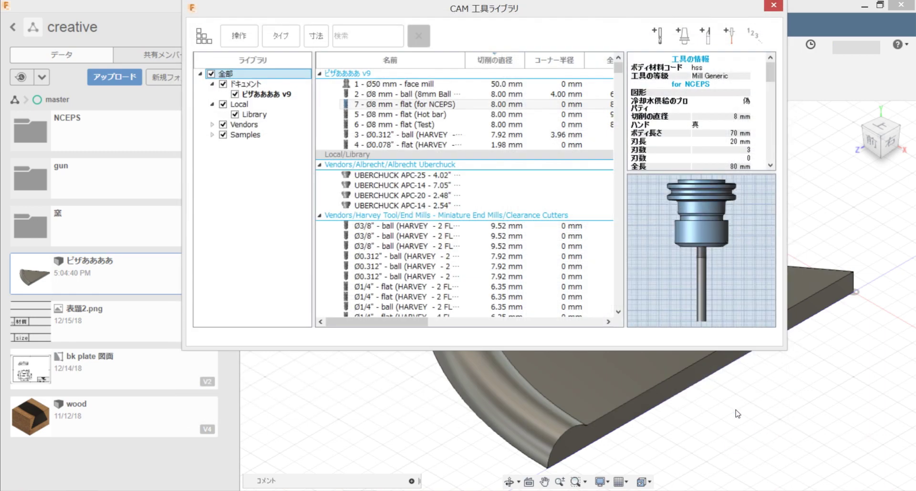
{"action": "left_click", "coordinate": [472, 105]}
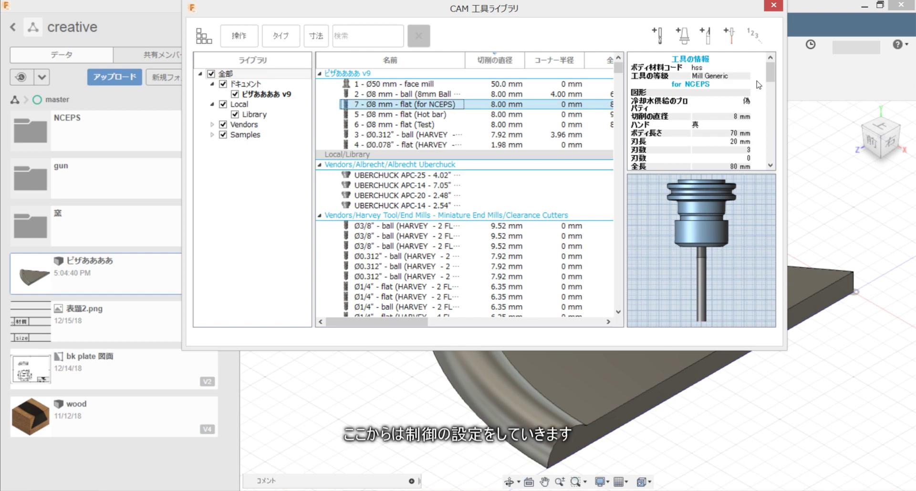
Start a new milling setup with orientation 'Select Z axis/plane & X axis'.
{"action": "left_click", "coordinate": [773, 6]}
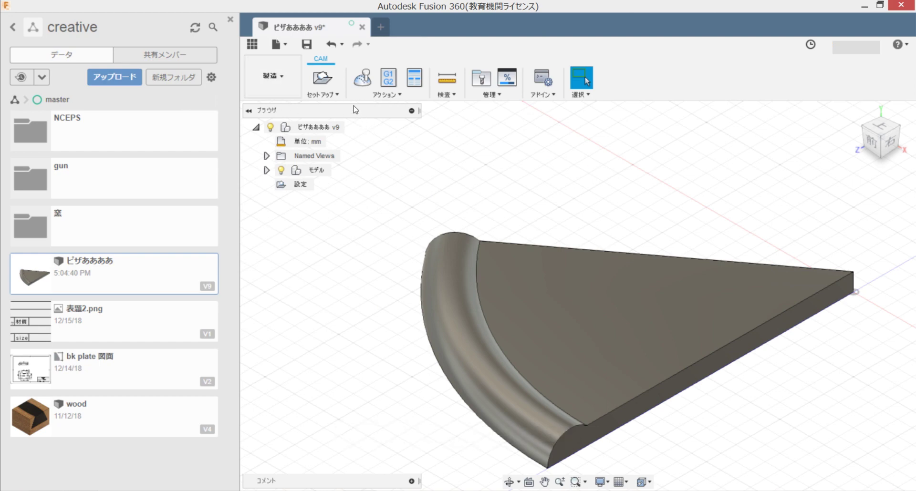
{"action": "left_click", "coordinate": [322, 78]}
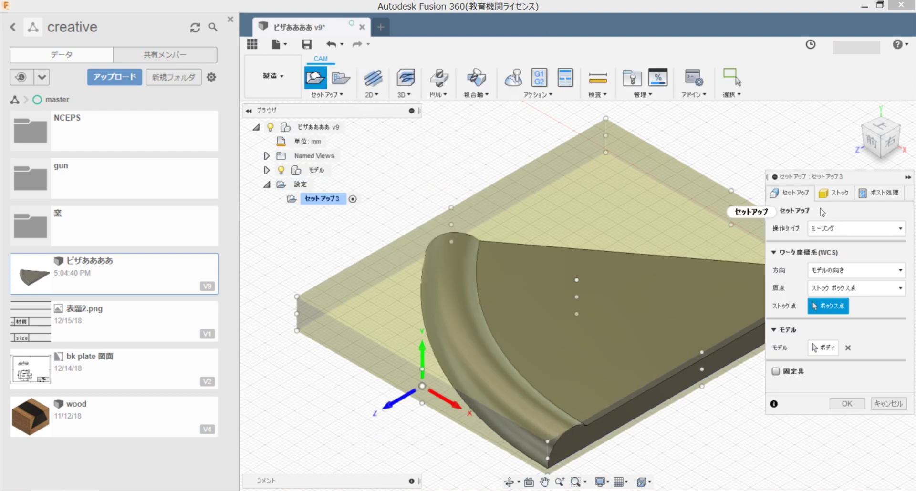
{"action": "left_click", "coordinate": [854, 270]}
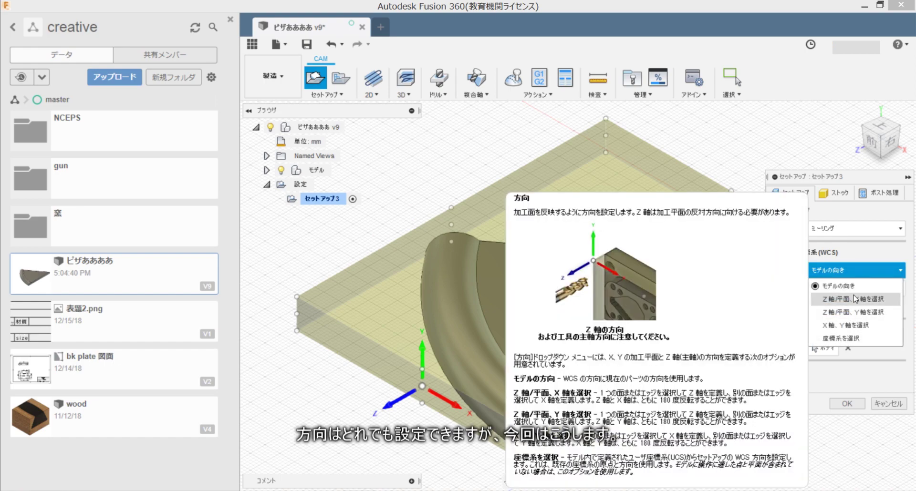
{"action": "left_click", "coordinate": [854, 299]}
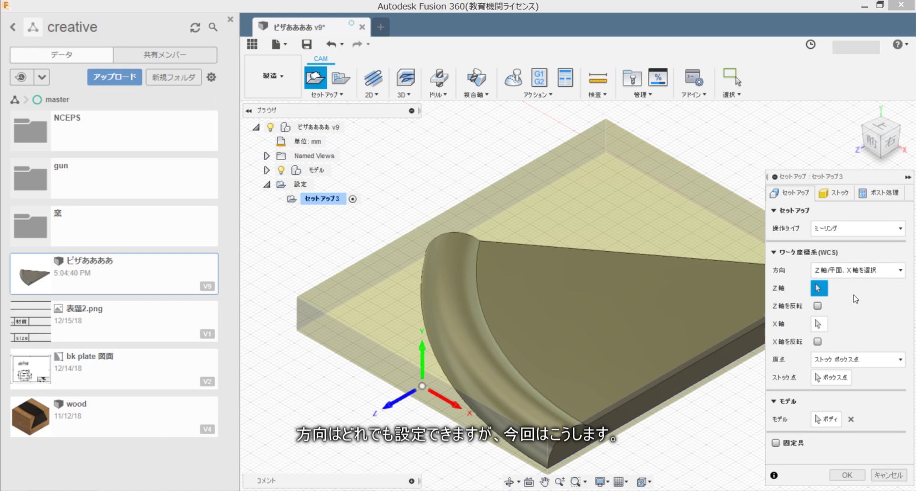
Pick the plate's vertical corner edge as Z and its bottom edge as X.
{"action": "left_click", "coordinate": [819, 289]}
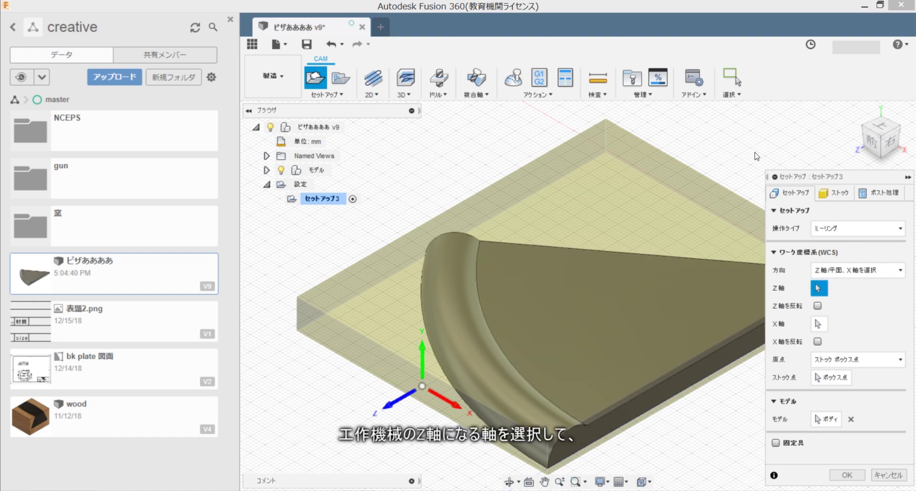
{"action": "scroll", "coordinate": [742, 164], "scroll_direction": "down", "scroll_amount": 3}
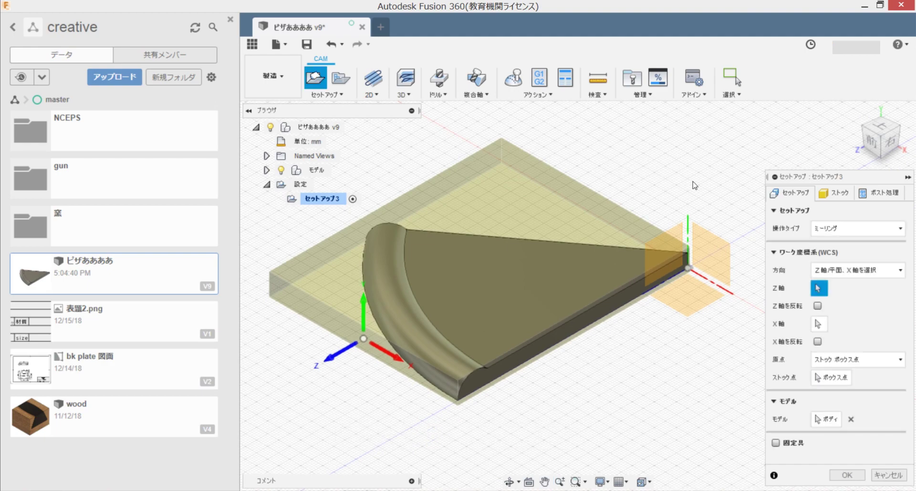
{"action": "left_click", "coordinate": [689, 223]}
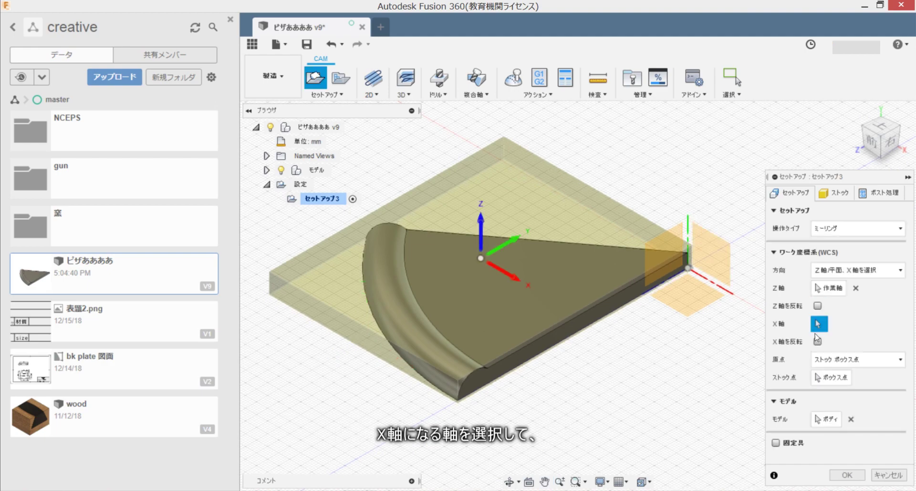
{"action": "left_click", "coordinate": [723, 292]}
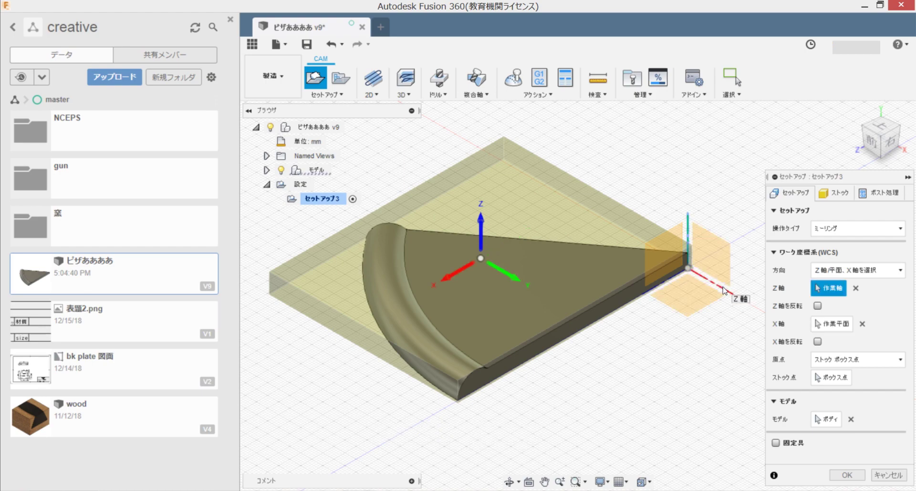
{"action": "left_click", "coordinate": [862, 325]}
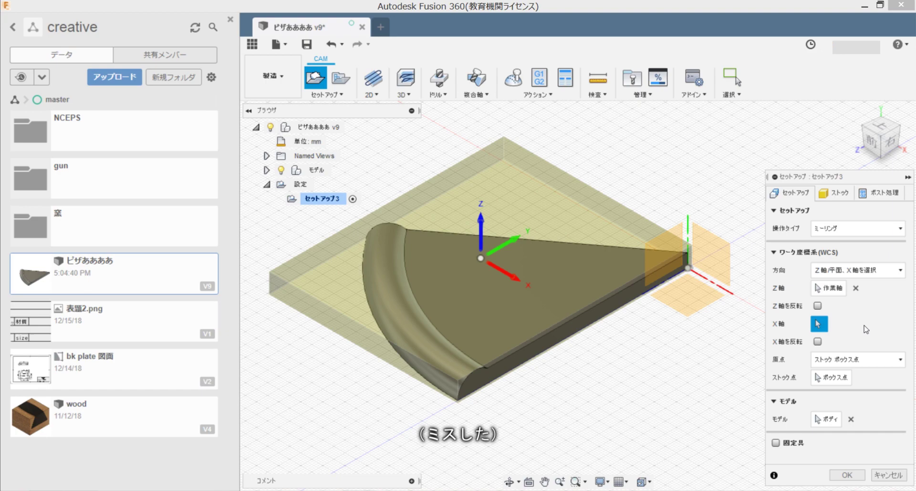
{"action": "left_click", "coordinate": [733, 294]}
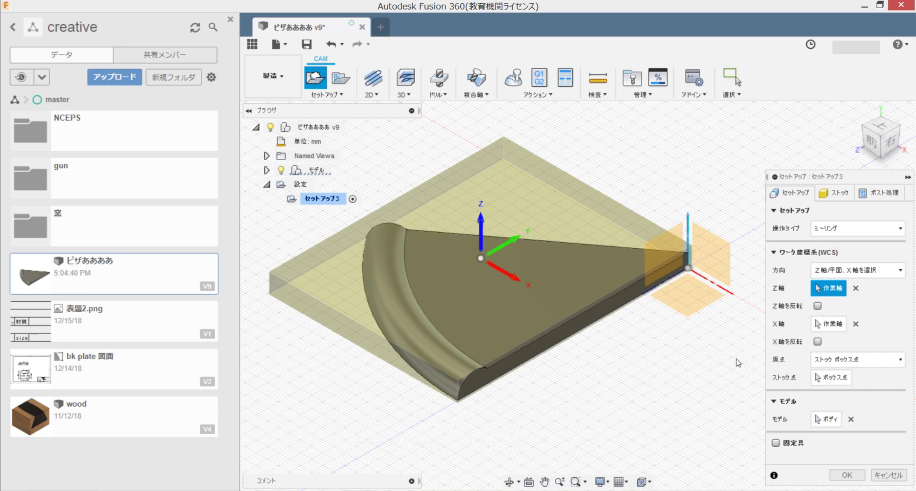
Put the WCS origin at the stock box's left corner point and confirm Setup 3.
{"action": "left_click", "coordinate": [844, 363]}
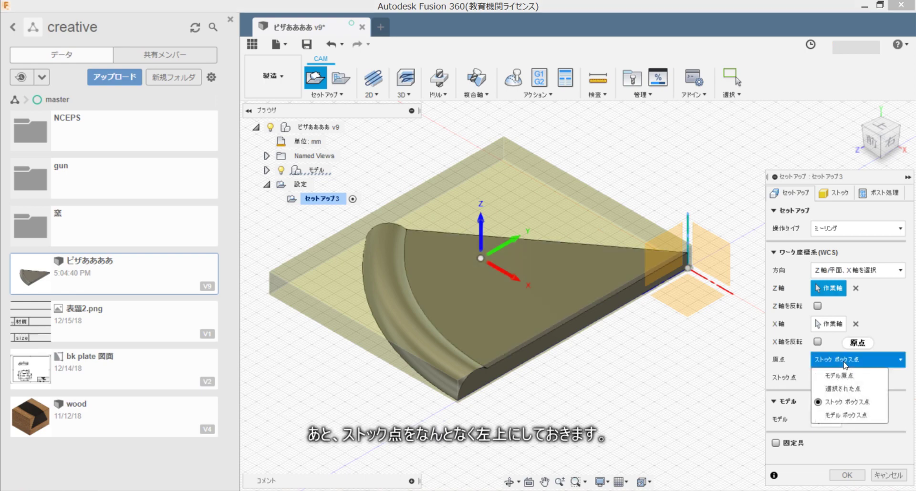
{"action": "left_click", "coordinate": [844, 363]}
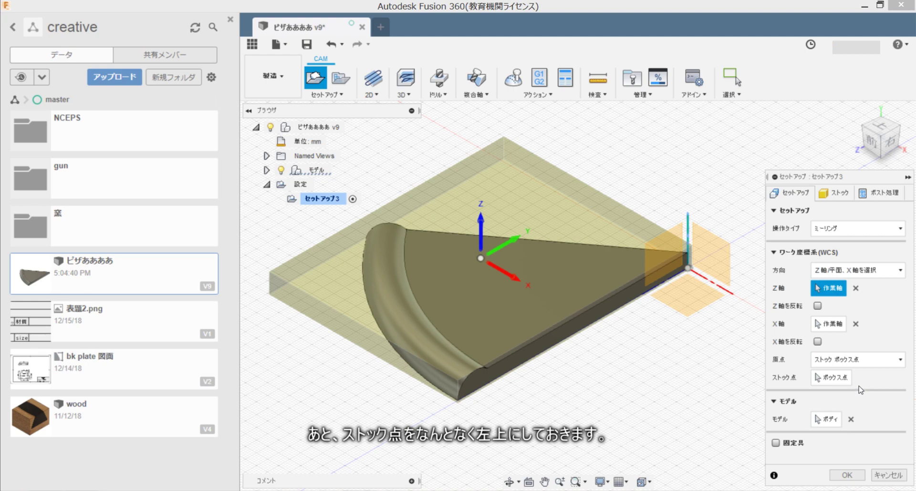
{"action": "left_click", "coordinate": [831, 378]}
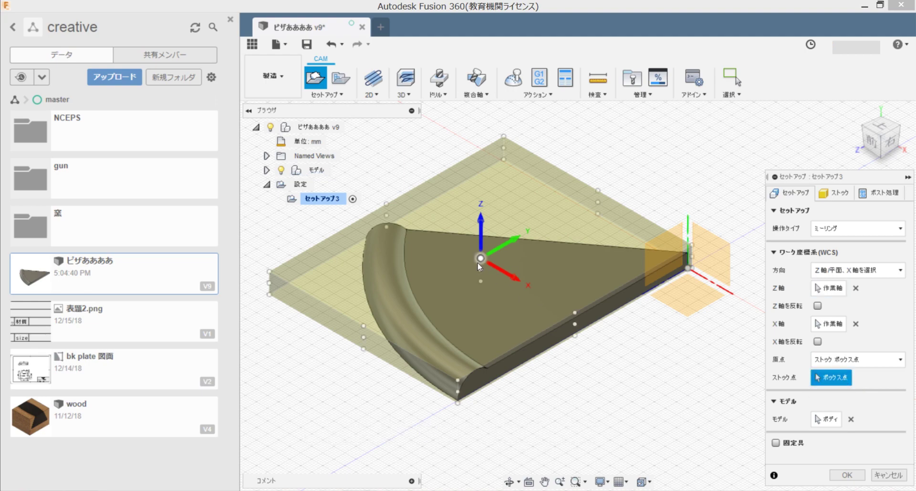
{"action": "left_click", "coordinate": [271, 274]}
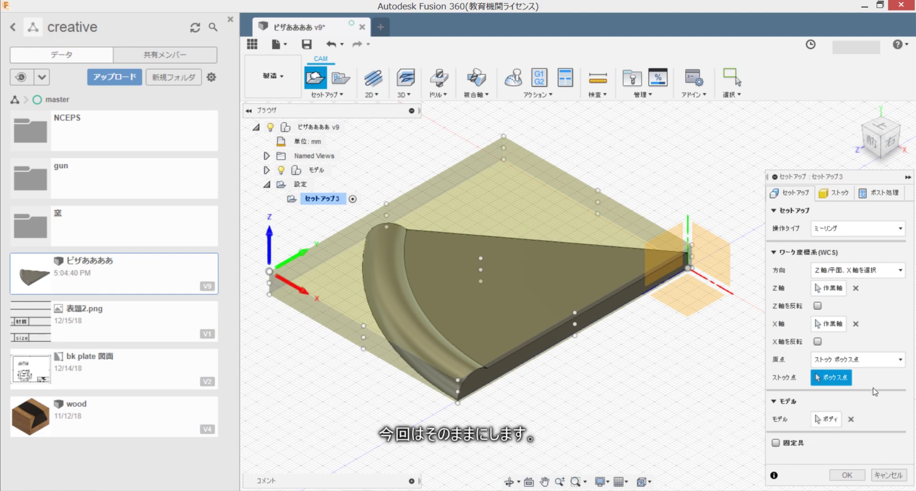
{"action": "left_click", "coordinate": [847, 475]}
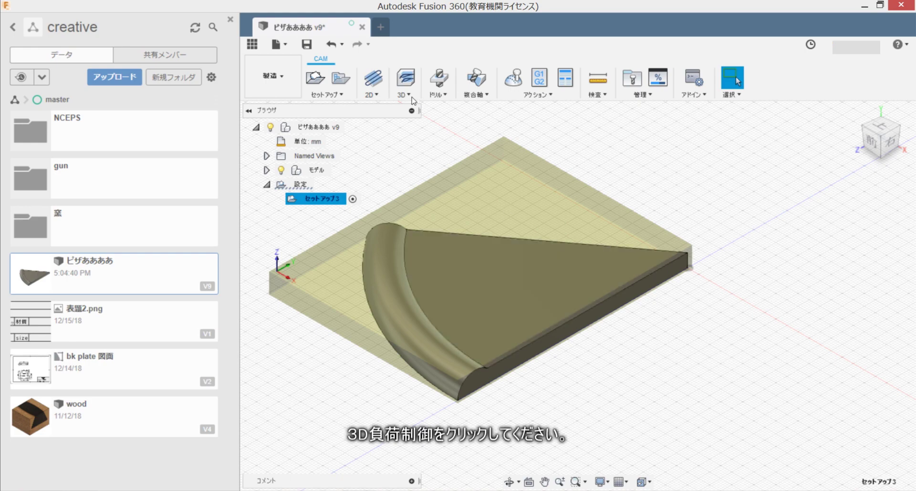
Generate a 3D Adaptive Clearing toolpath with the 7 - Ø8 mm - flat (for NCEPS) tool.
{"action": "left_click", "coordinate": [406, 78]}
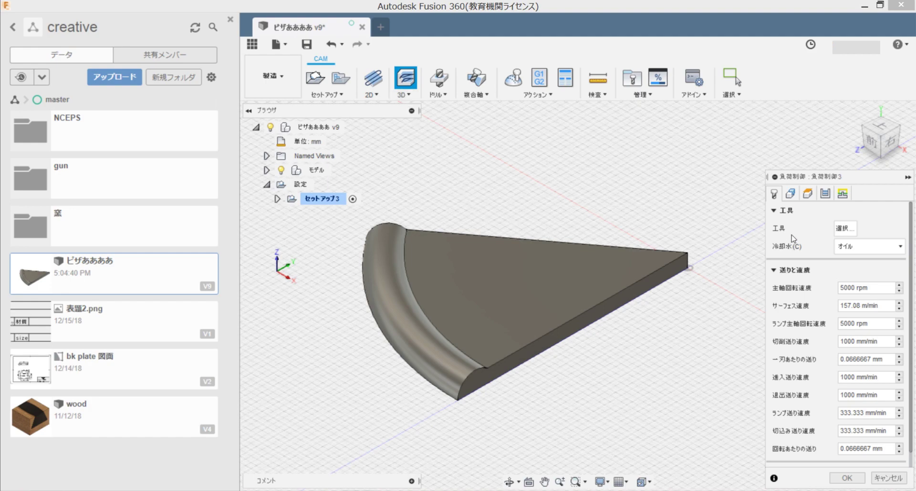
{"action": "left_click", "coordinate": [842, 229]}
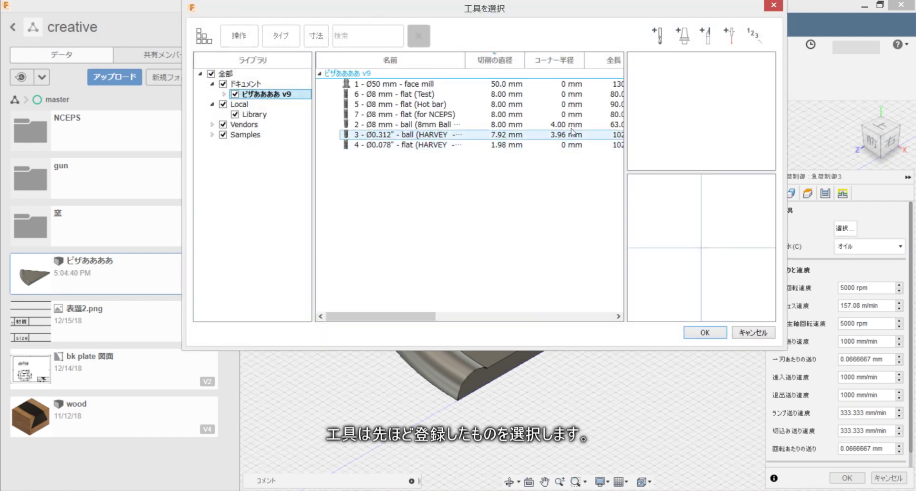
{"action": "left_click", "coordinate": [440, 115]}
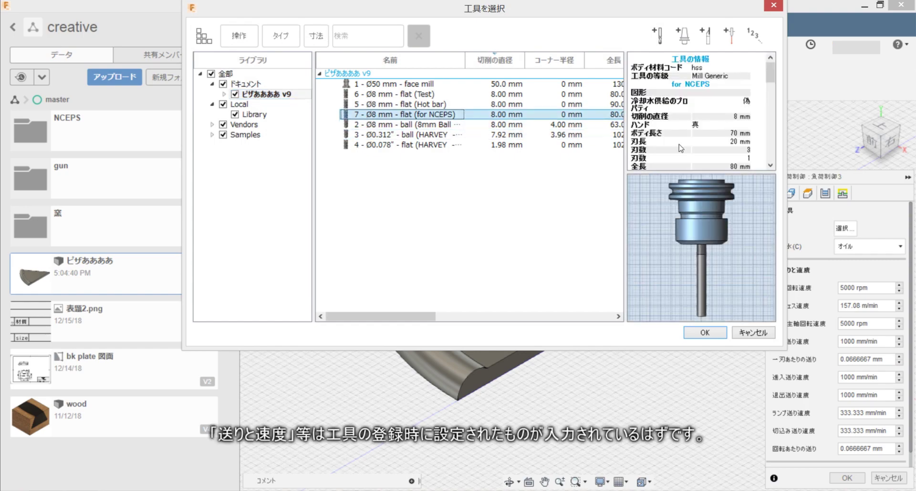
{"action": "left_click", "coordinate": [718, 333]}
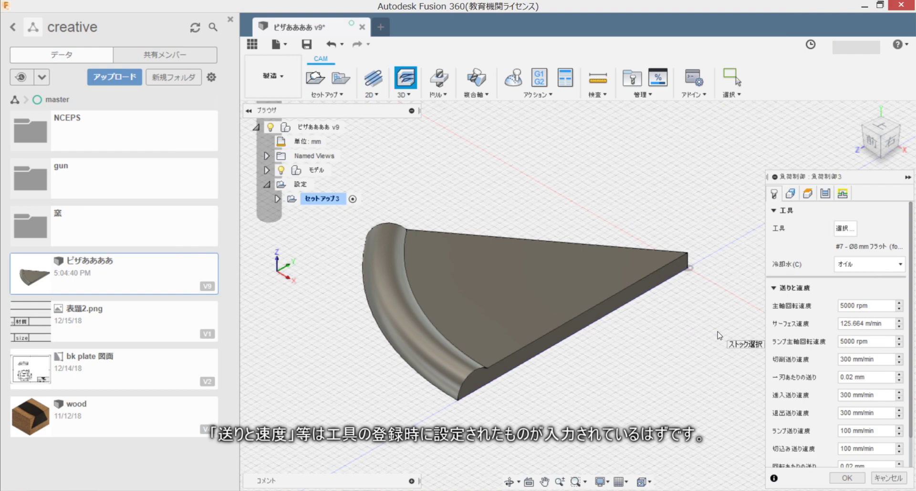
{"action": "left_click", "coordinate": [847, 478]}
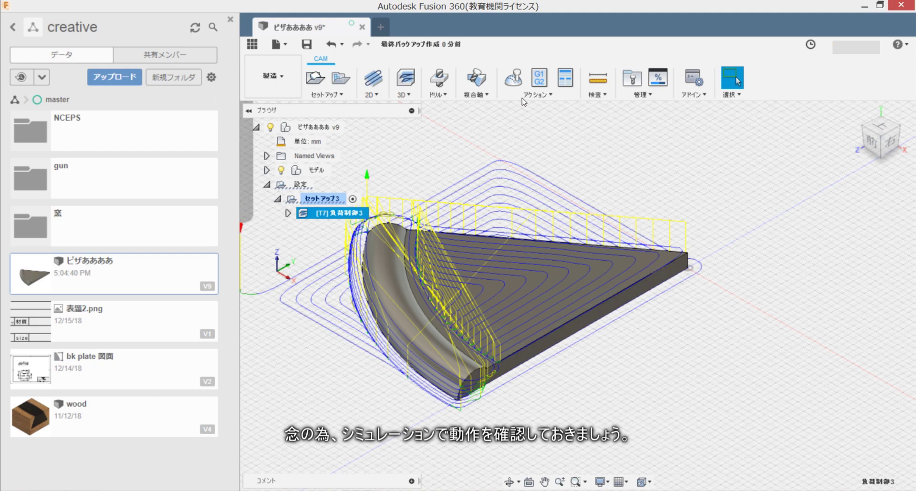
{"action": "left_click", "coordinate": [514, 78]}
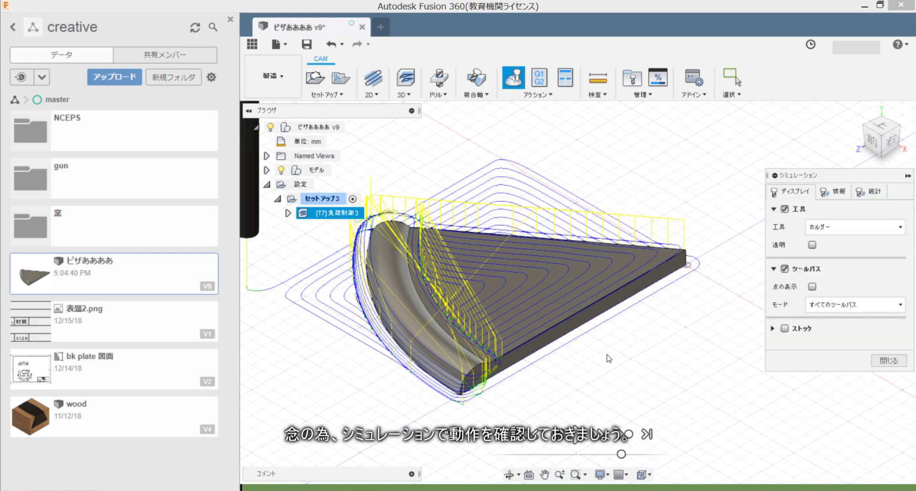
{"action": "left_click", "coordinate": [579, 435]}
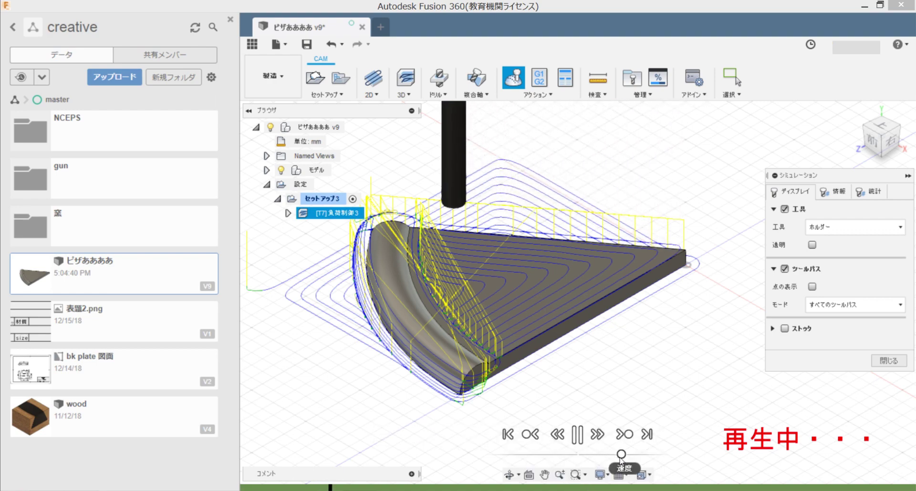
{"action": "left_click_drag", "start_coordinate": [621, 454], "coordinate": [627, 456]}
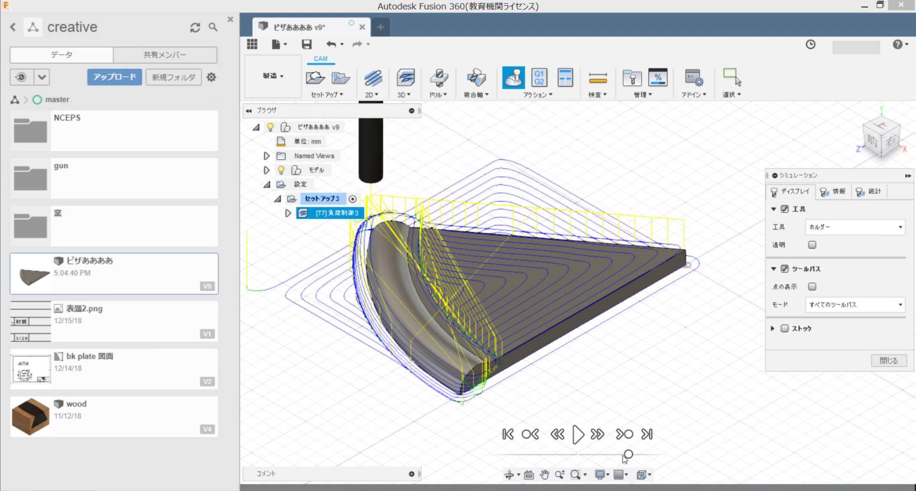
{"action": "left_click", "coordinate": [887, 361]}
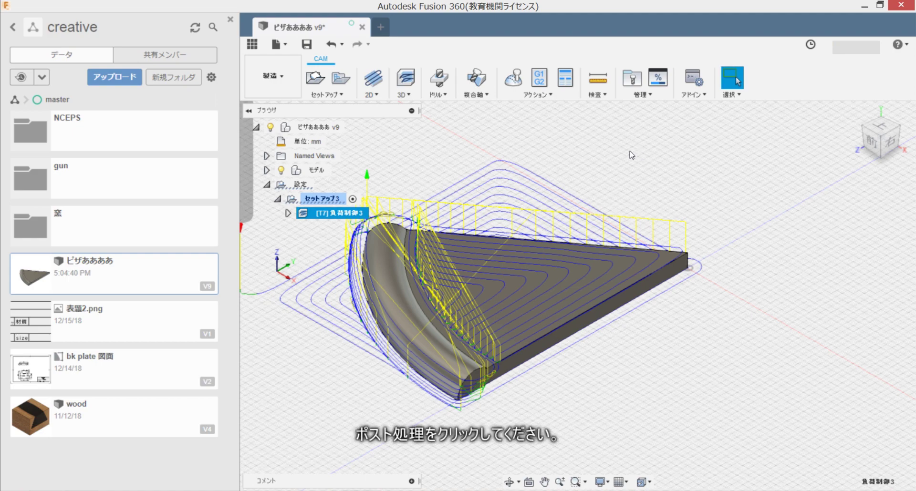
Post-process to the Desktop output folder, saving the G-code as 1001.nc.
{"action": "left_click", "coordinate": [541, 83]}
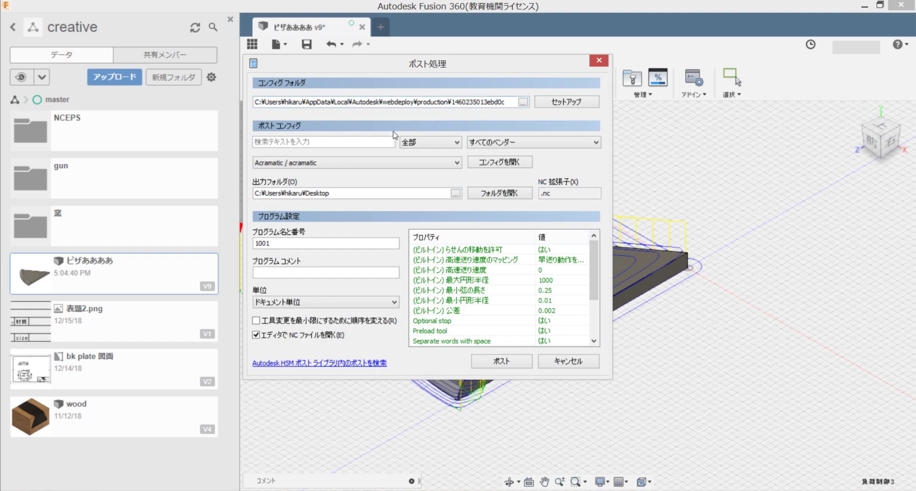
{"action": "left_click", "coordinate": [455, 194]}
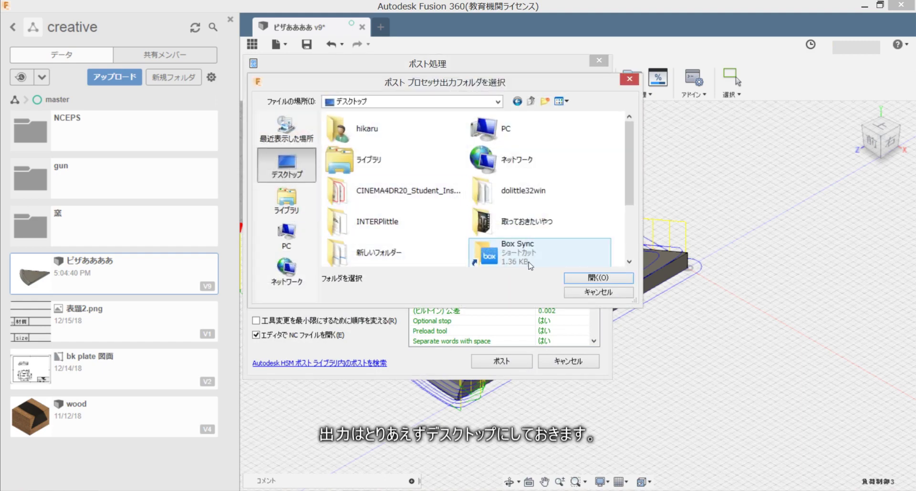
{"action": "left_click", "coordinate": [578, 279]}
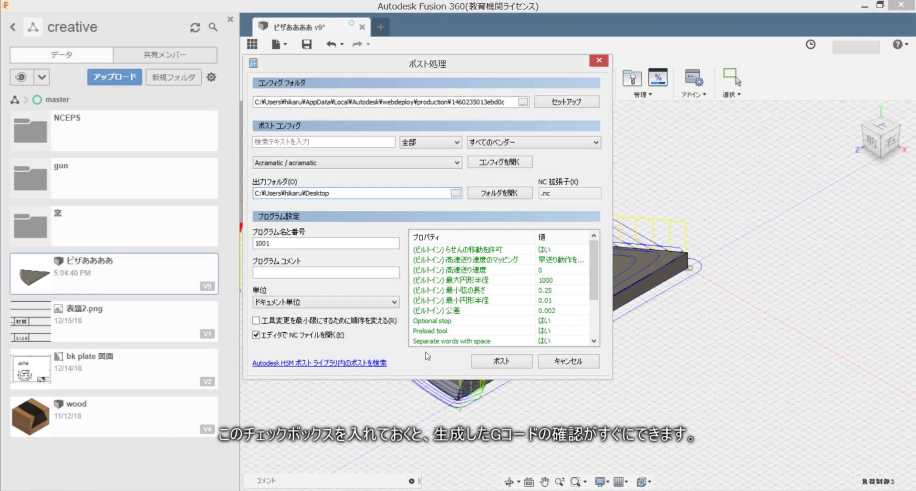
{"action": "left_click", "coordinate": [490, 363]}
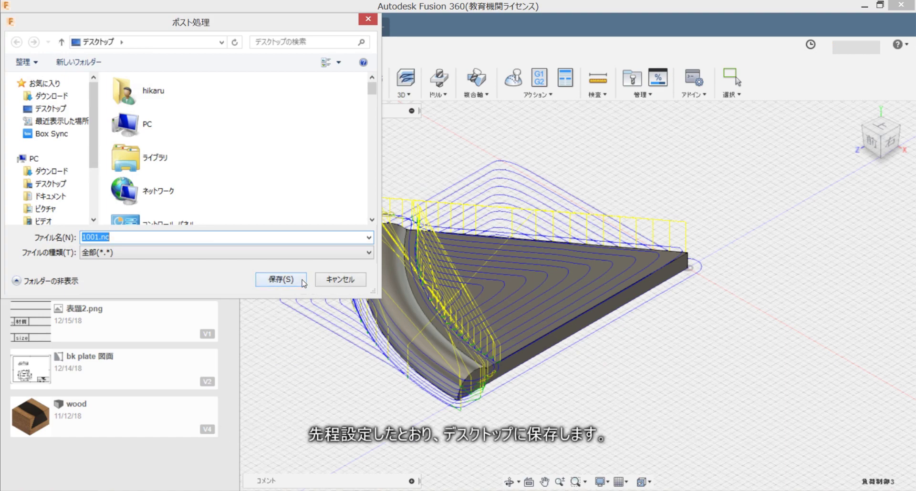
{"action": "left_click", "coordinate": [302, 282]}
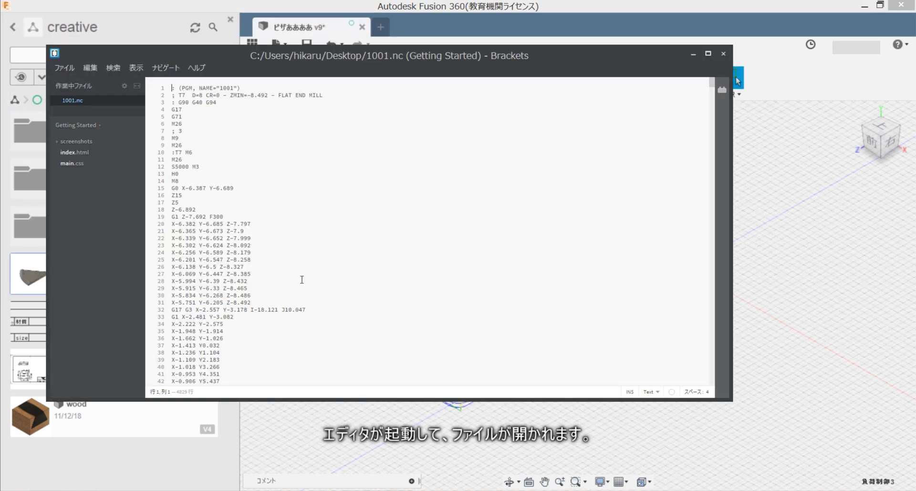
{"action": "scroll", "coordinate": [208, 113], "scroll_direction": "down", "scroll_amount": 4}
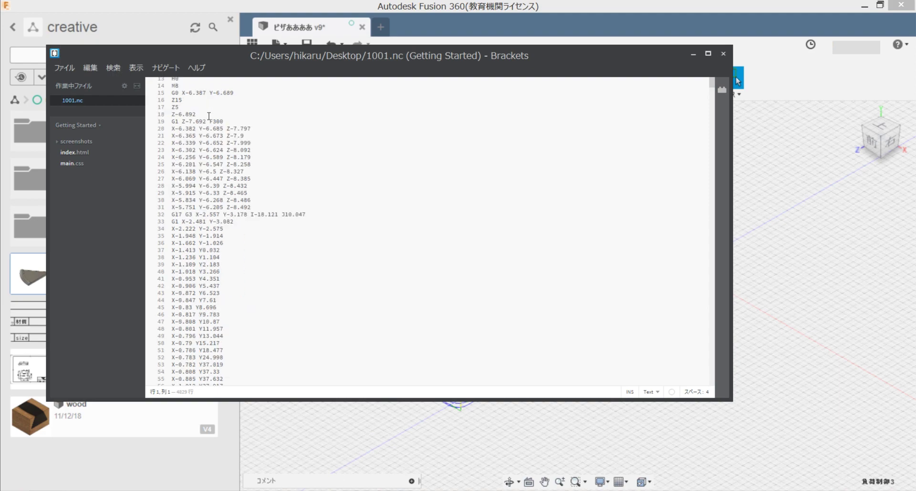
{"action": "scroll", "coordinate": [215, 178], "scroll_direction": "up", "scroll_amount": 4}
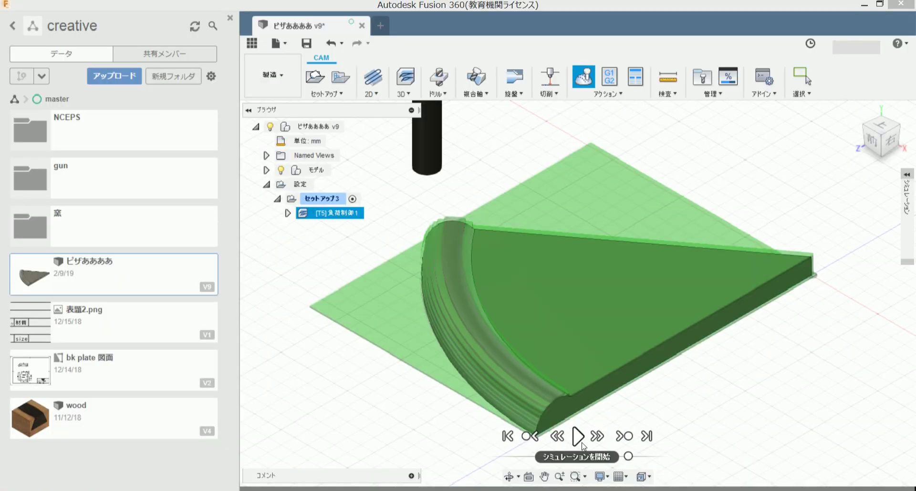
Play the adaptive clearing simulation of the pizza slice cut from the green stock.
{"action": "left_click", "coordinate": [578, 436]}
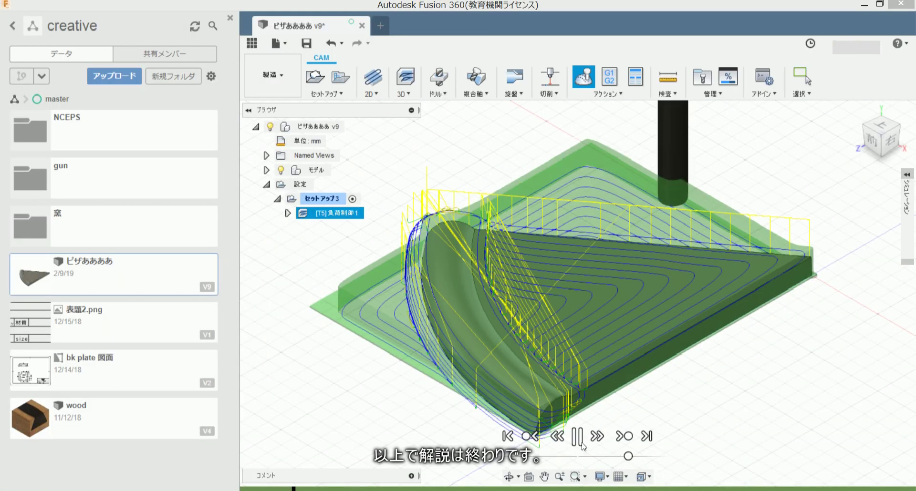